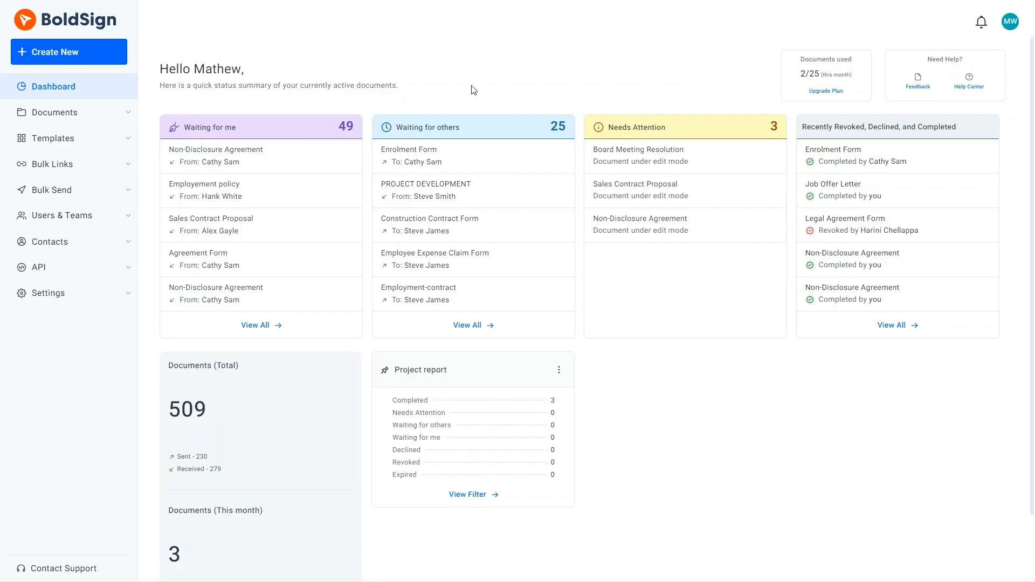
# Create a new document for signing and upload the Employee Insurance Cover PDF from the computer.
pyautogui.click(88, 47)
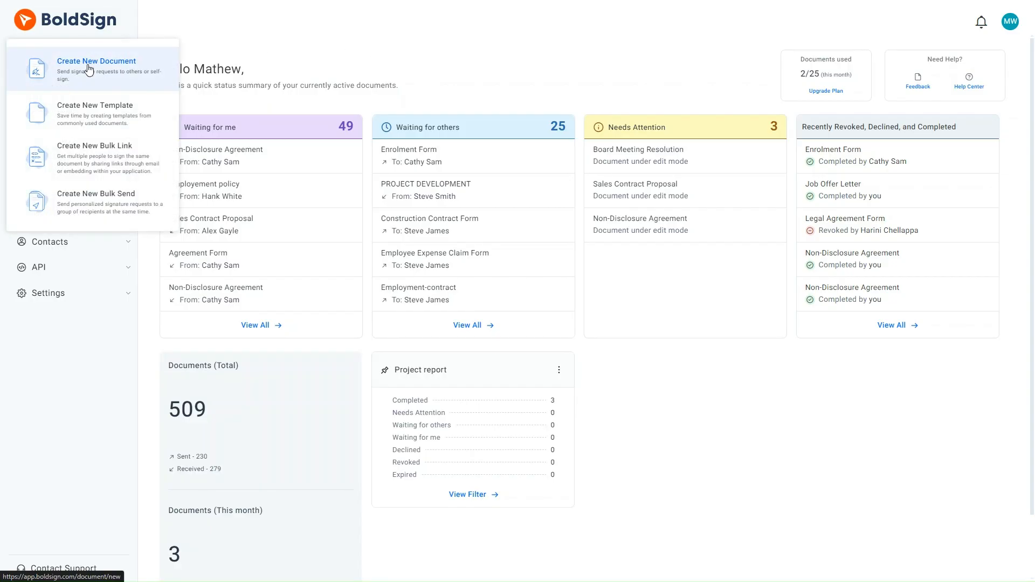
pyautogui.click(89, 69)
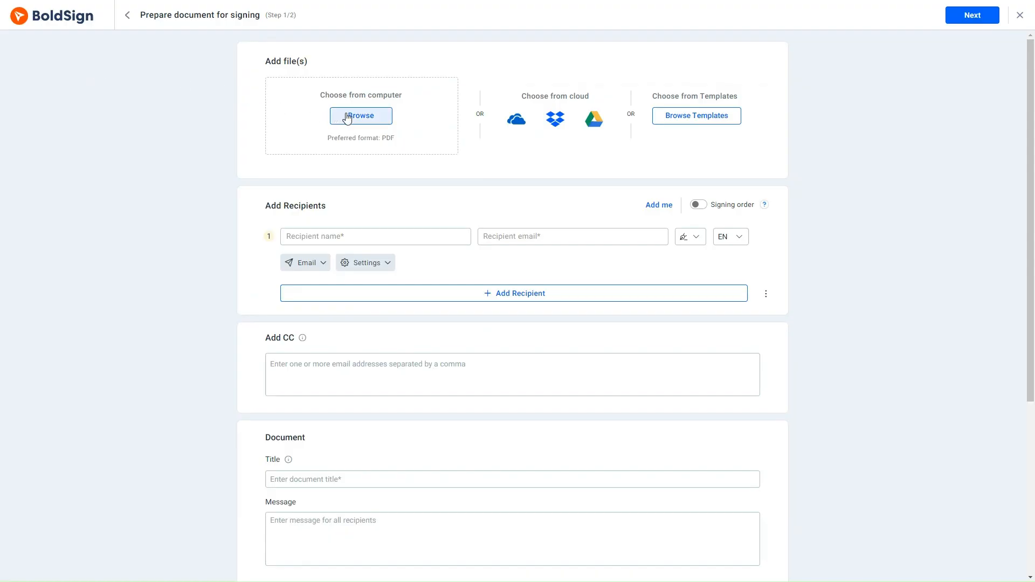
pyautogui.click(347, 117)
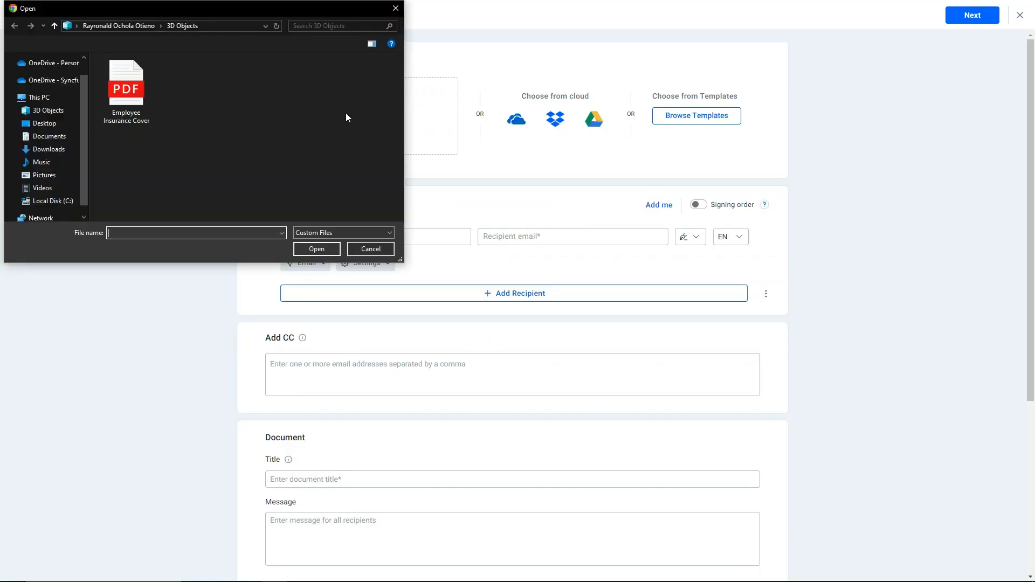
pyautogui.click(135, 99)
pyautogui.click(317, 248)
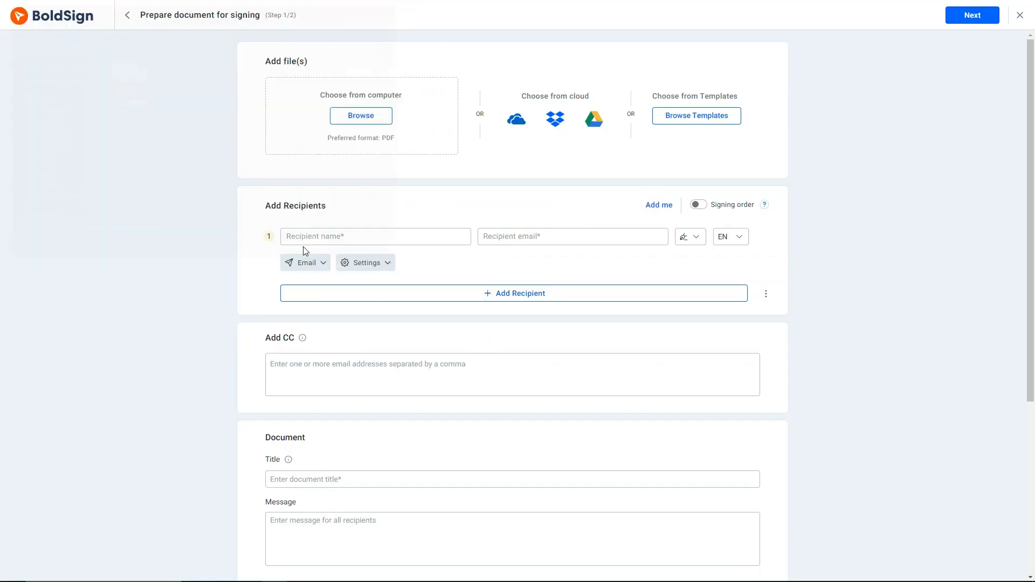
# Add the signer's name and email as the first recipient and continue to field configuration.
pyautogui.click(299, 269)
pyautogui.write('Cathy')
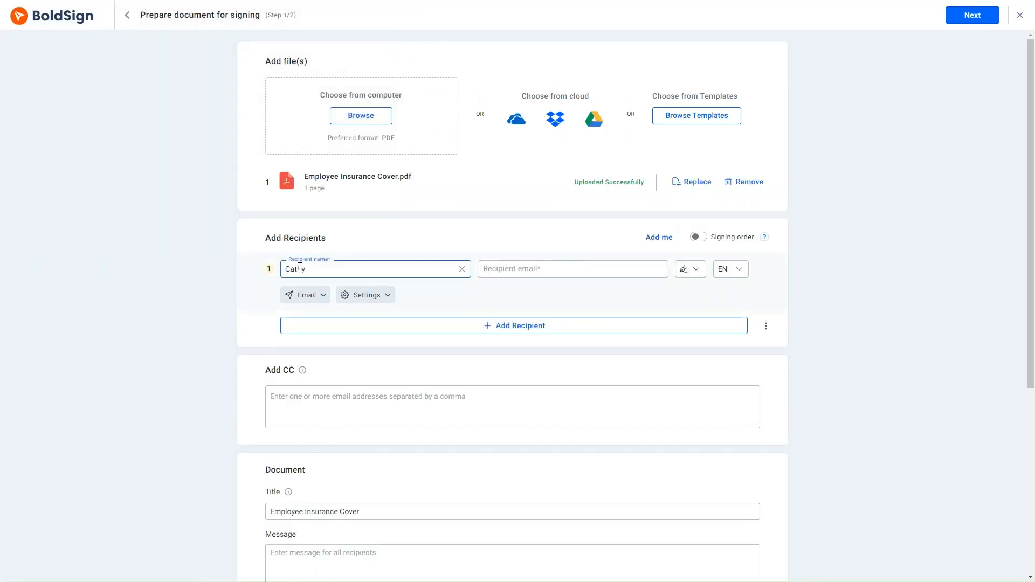
pyautogui.click(305, 292)
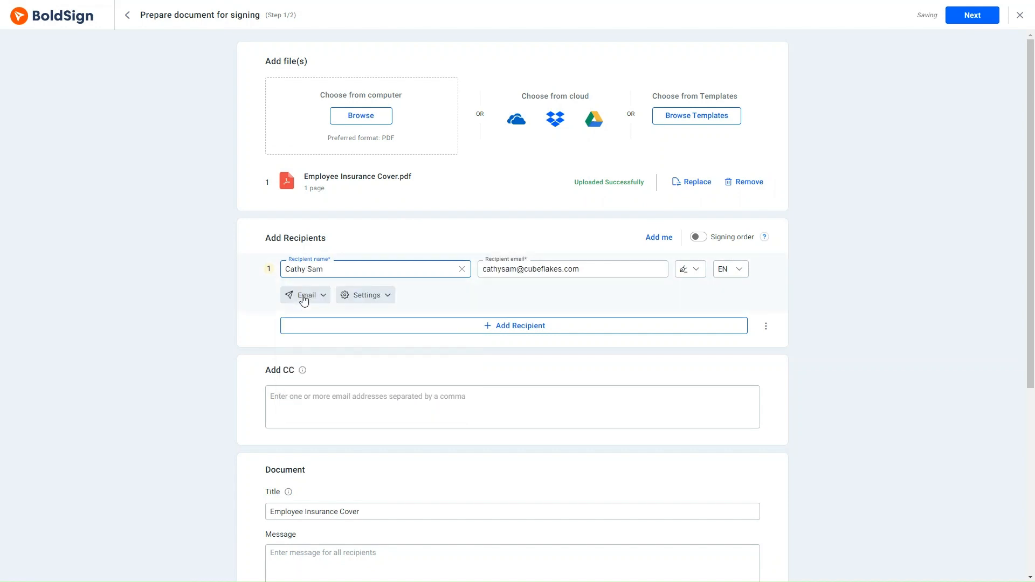
pyautogui.scroll(-5, 301, 299)
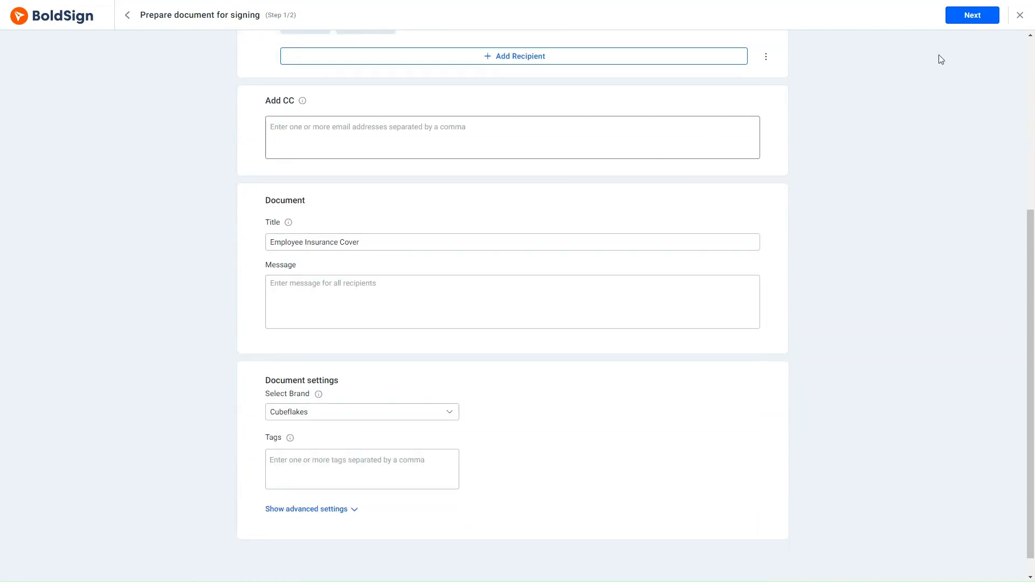
pyautogui.click(970, 15)
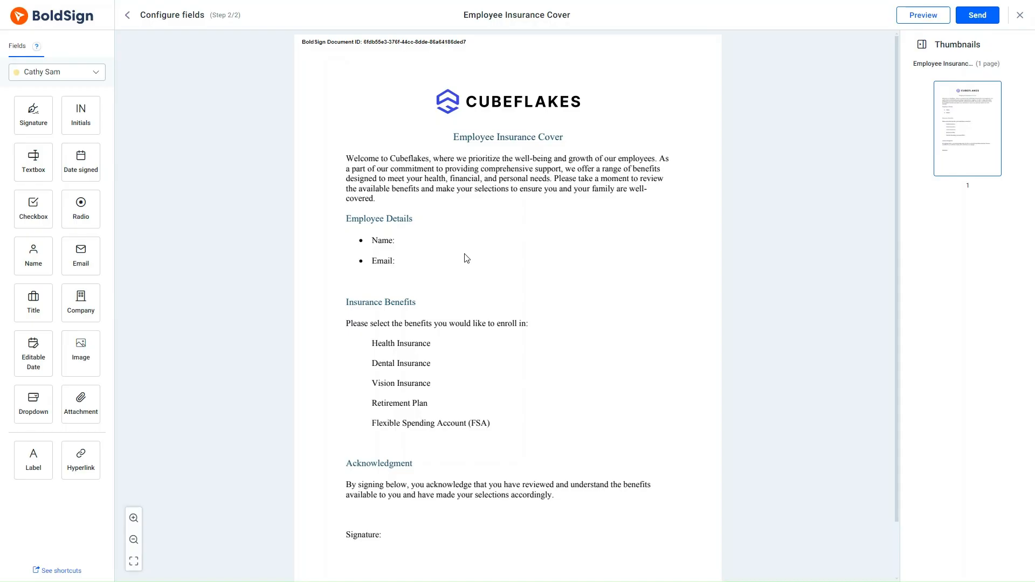
# Place a Name field and an Email field beside their matching labels under Employee Details.
pyautogui.moveTo(33, 254); pyautogui.dragTo(415, 240)
pyautogui.moveTo(81, 254); pyautogui.dragTo(438, 261)
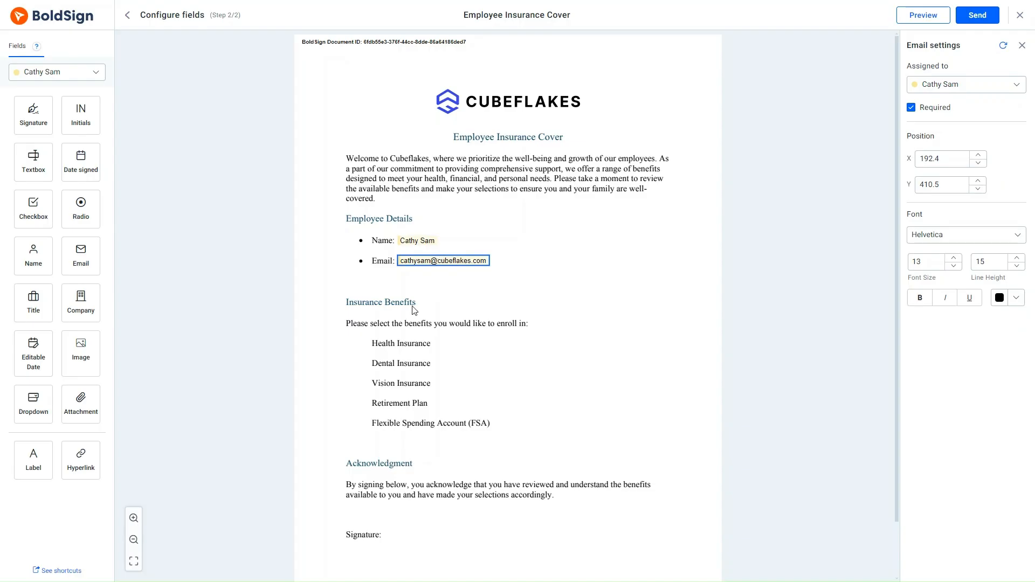
# Place a checkbox beside Health Insurance and add four more checkboxes to its group.
pyautogui.moveTo(33, 217)
pyautogui.mouseDown()
pyautogui.moveTo(204, 303)
pyautogui.moveTo(362, 344)
pyautogui.mouseUp()
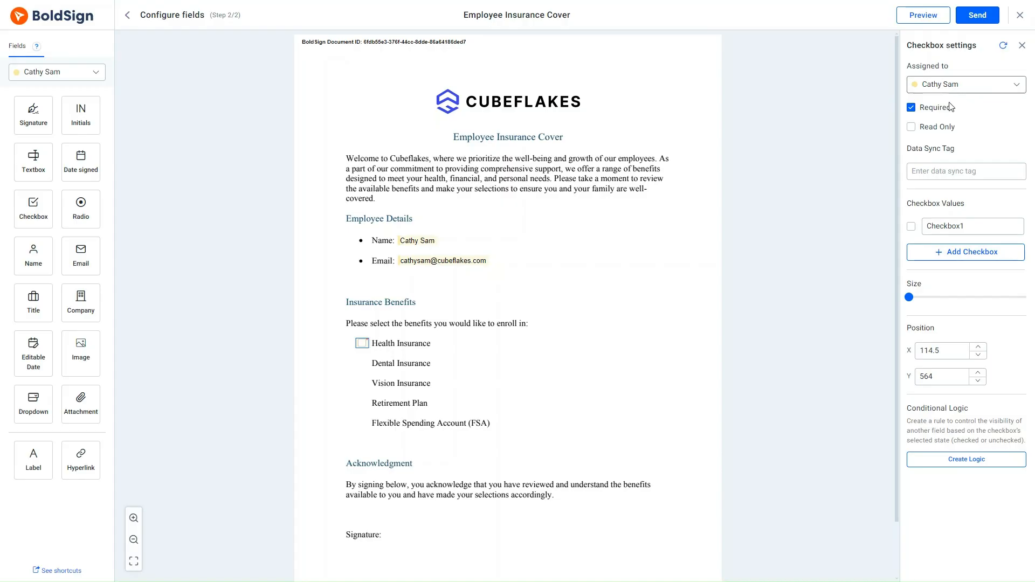
pyautogui.click(965, 256)
pyautogui.click(965, 268)
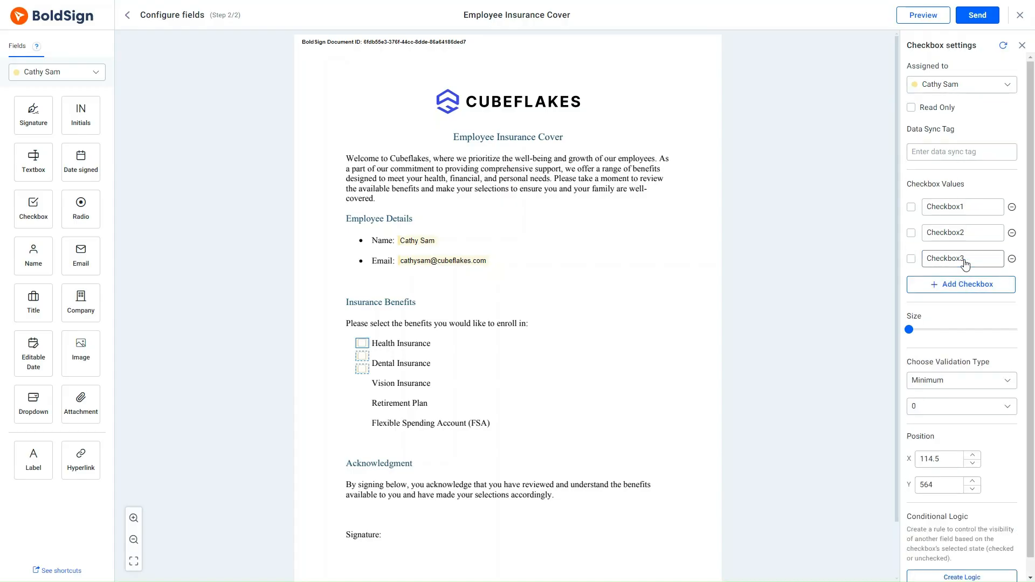
pyautogui.click(965, 284)
pyautogui.click(965, 310)
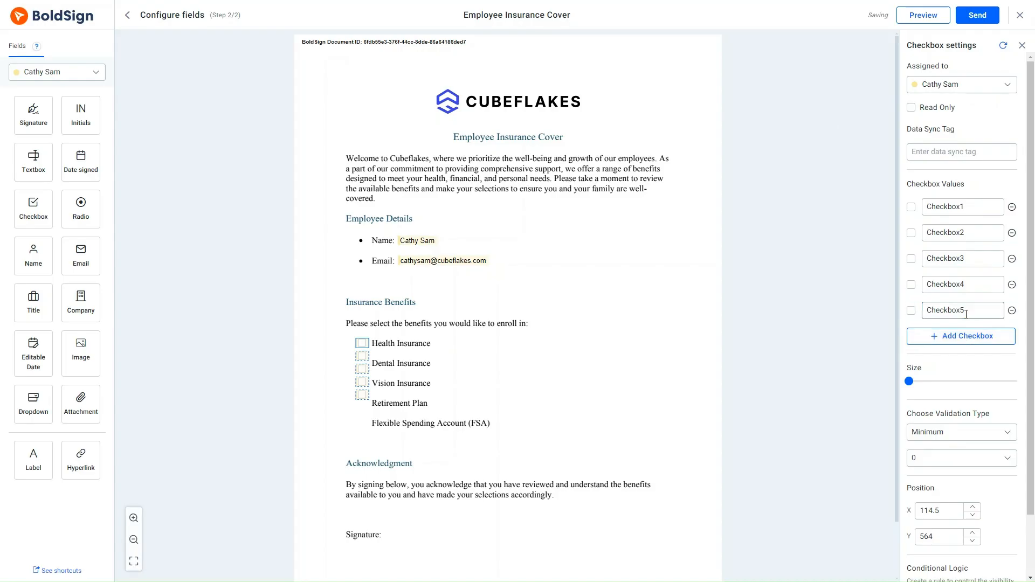
# Align the added checkboxes with Dental Insurance, Vision Insurance, Retirement Plan and Flexible Spending Account (FSA).
pyautogui.click(961, 208)
pyautogui.click(968, 284)
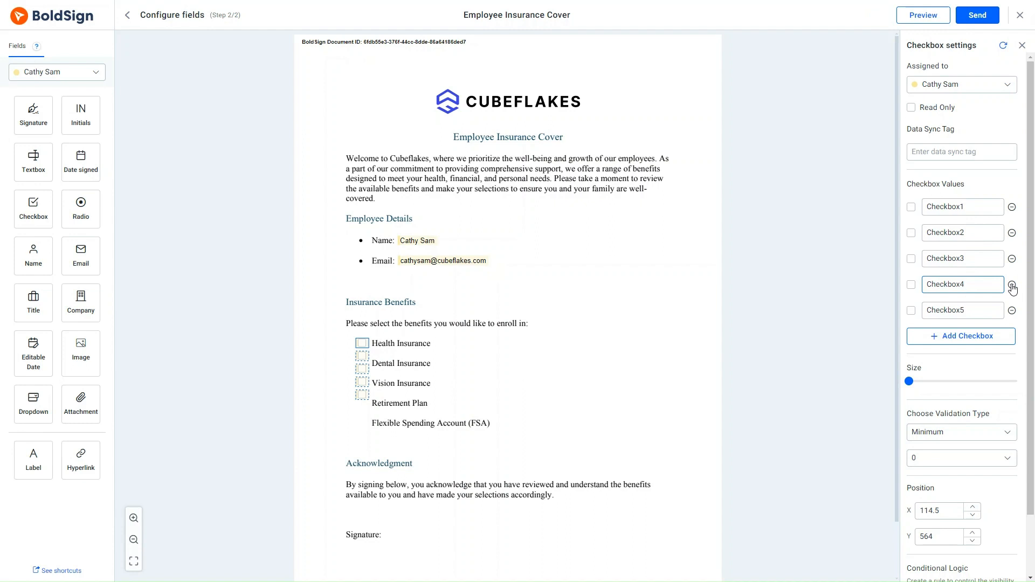
pyautogui.moveTo(362, 394)
pyautogui.mouseDown()
pyautogui.moveTo(360, 423)
pyautogui.moveTo(361, 403)
pyautogui.mouseUp()
pyautogui.moveTo(361, 369)
pyautogui.mouseDown()
pyautogui.moveTo(362, 382)
pyautogui.moveTo(361, 364)
pyautogui.mouseUp()
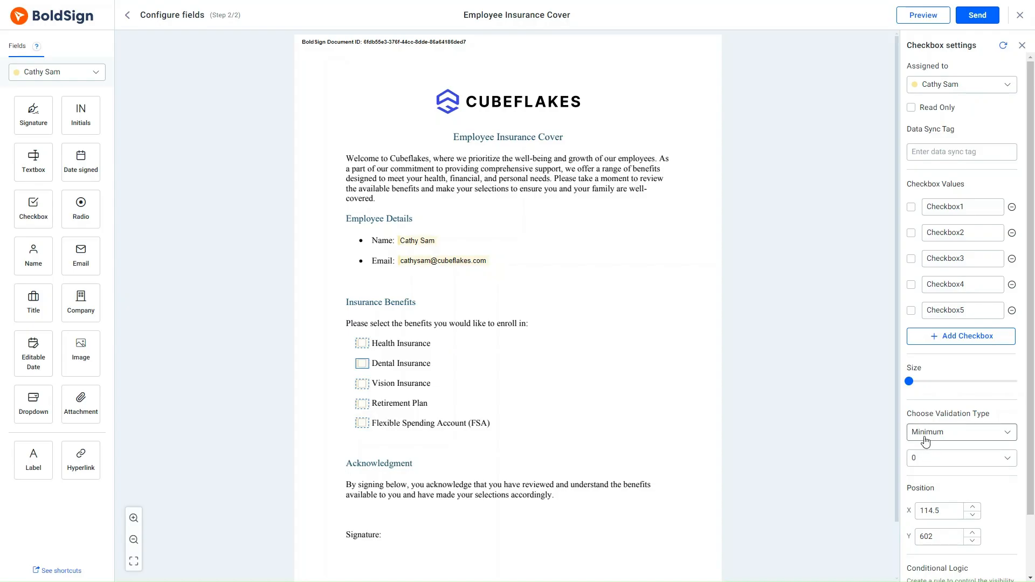
# Set the checkbox group's validation type to Minimum with a required count of 2.
pyautogui.click(1009, 437)
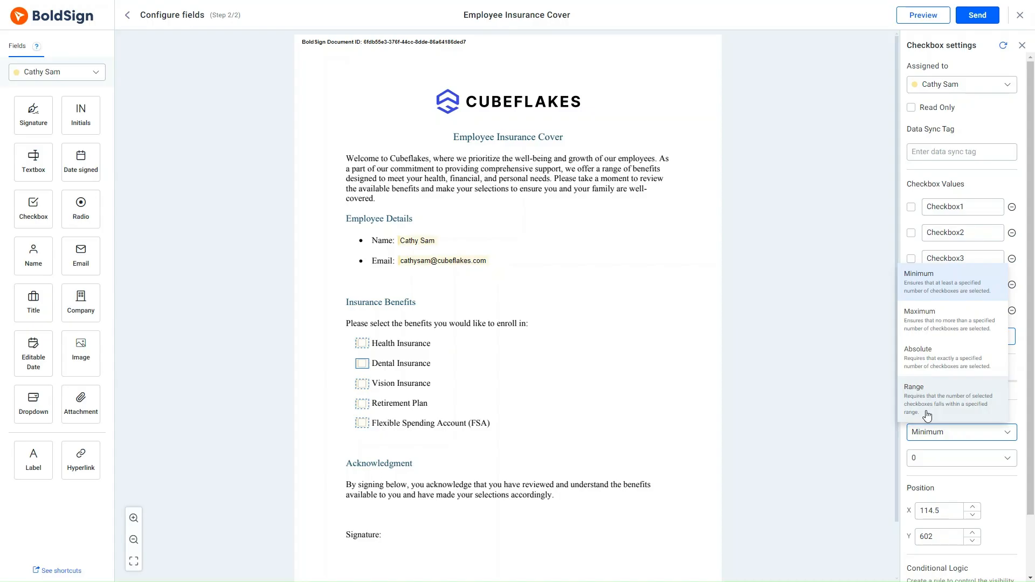
pyautogui.click(943, 284)
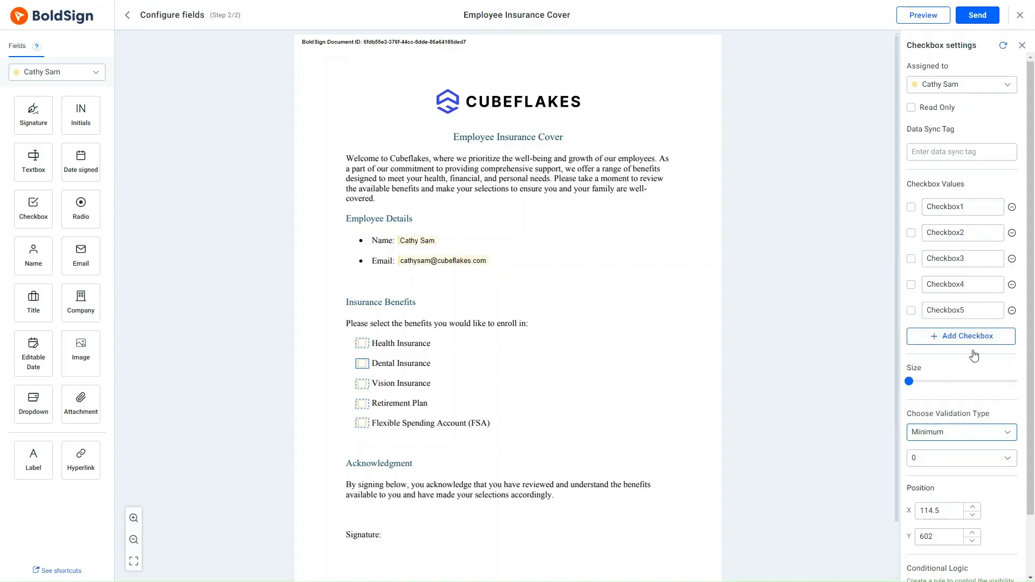
pyautogui.click(1006, 459)
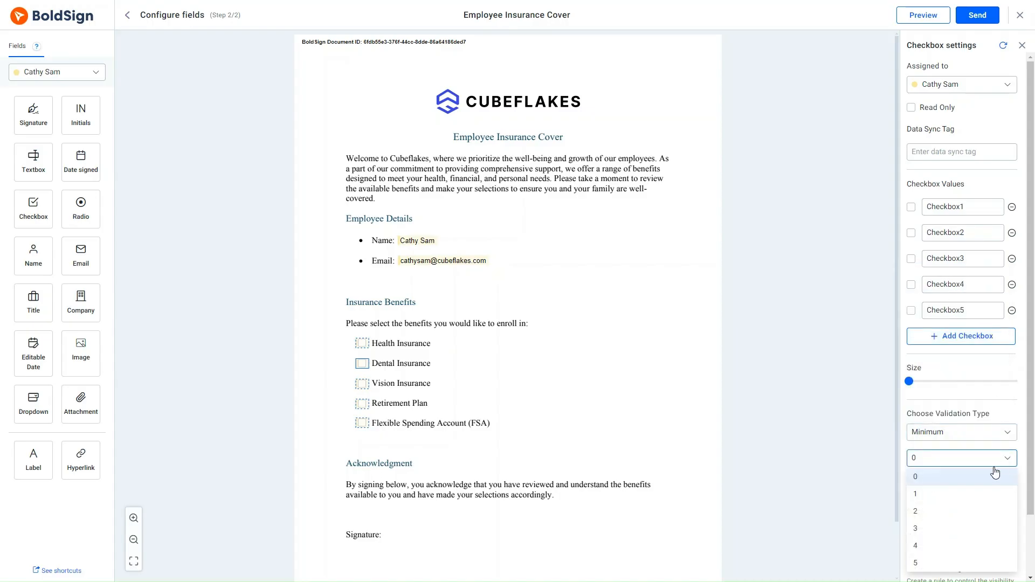
pyautogui.click(918, 512)
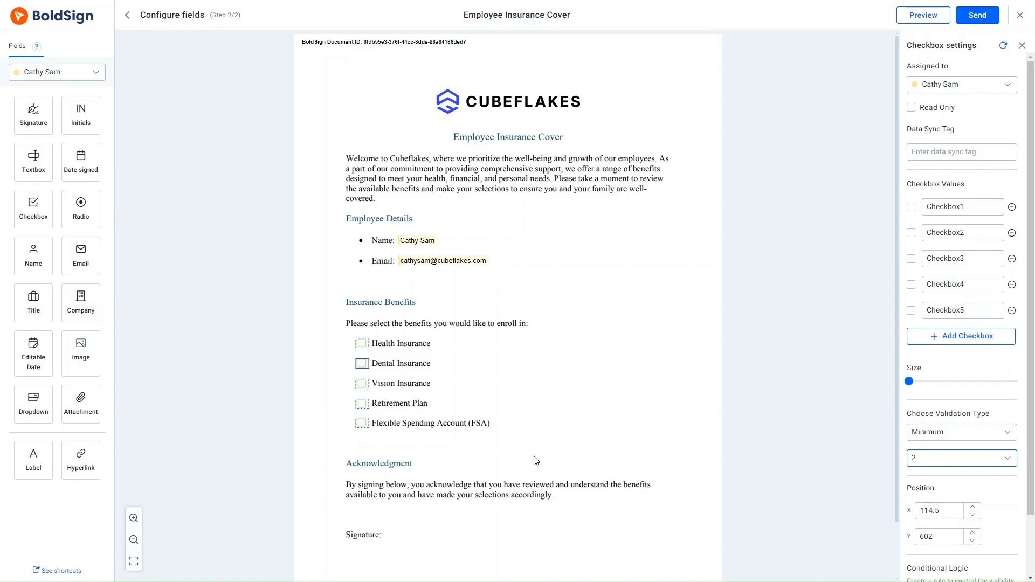
# Place a signature field beside the Signature label and send the document to the recipient.
pyautogui.scroll(-1, 536, 460)
pyautogui.moveTo(33, 120)
pyautogui.mouseDown()
pyautogui.moveTo(345, 464)
pyautogui.moveTo(416, 479)
pyautogui.mouseUp()
pyautogui.scroll(1, 417, 479)
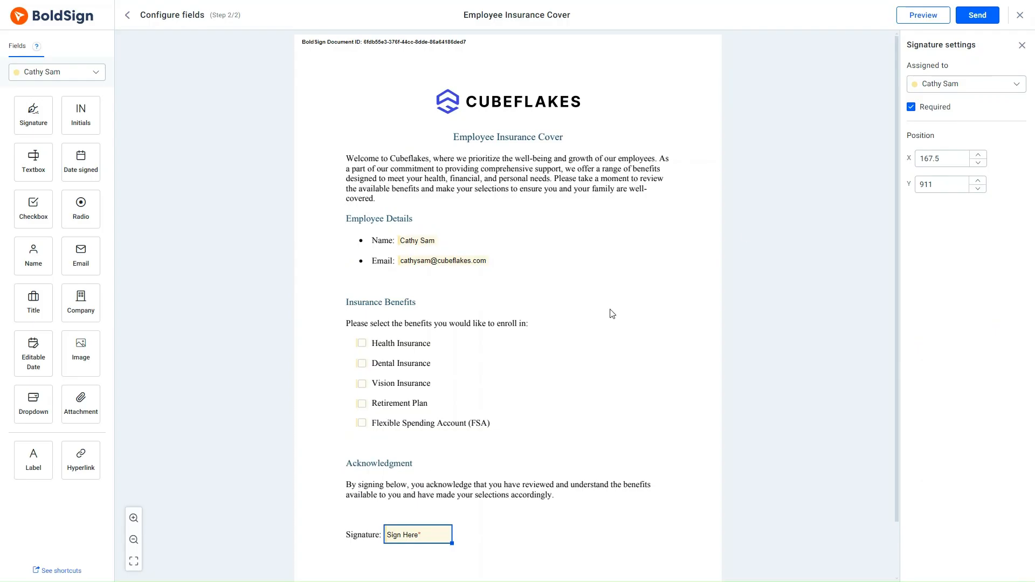
pyautogui.click(966, 18)
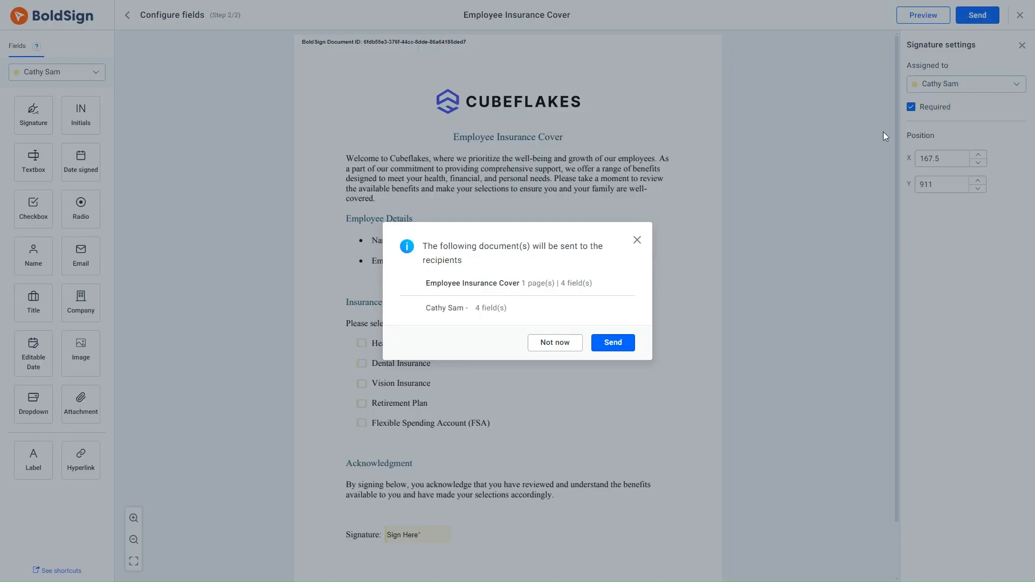
pyautogui.click(605, 347)
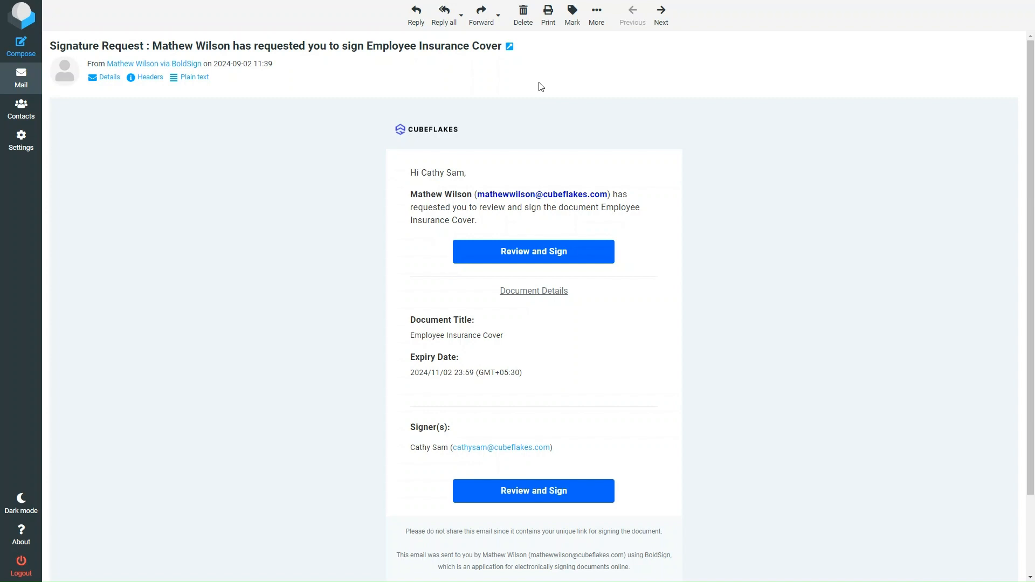
# Open the document for signing from the signature request email and agree to the Electronic Signature Disclosure Terms.
pyautogui.click(547, 250)
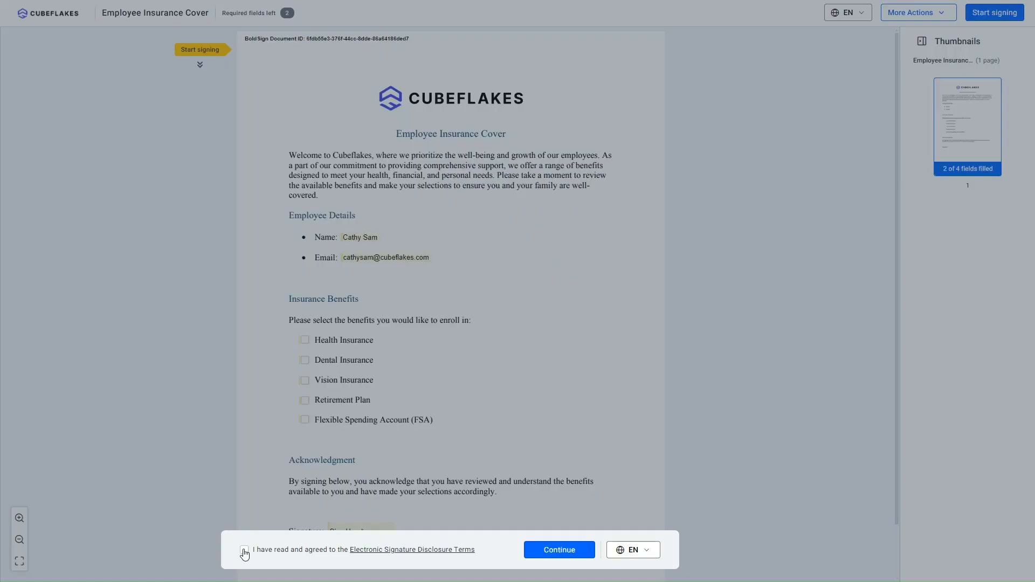
pyautogui.click(244, 550)
pyautogui.click(544, 552)
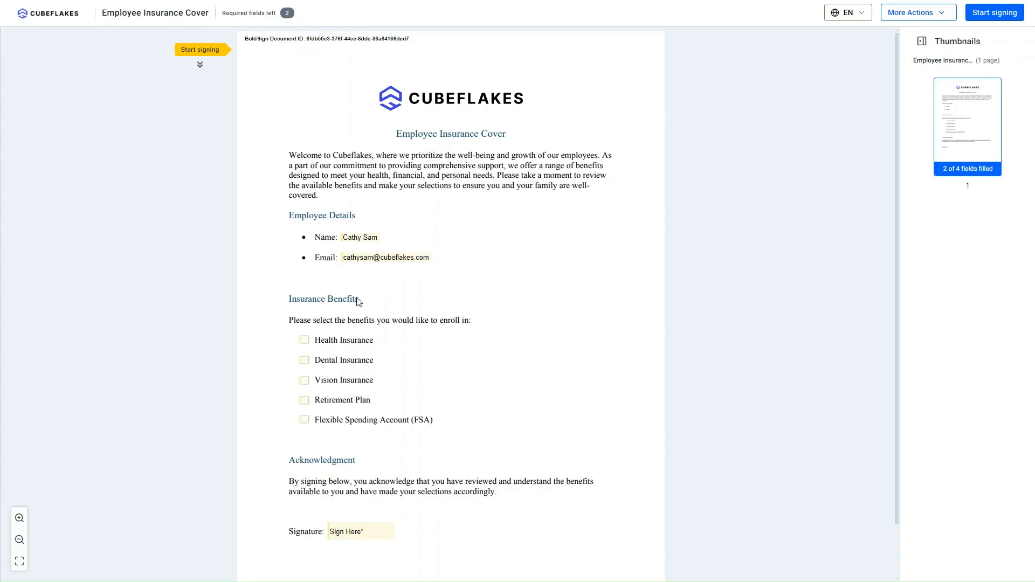
# Select Health Insurance, Retirement Plan and Flexible Spending Account (FSA) as the benefits to enroll in.
pyautogui.click(304, 341)
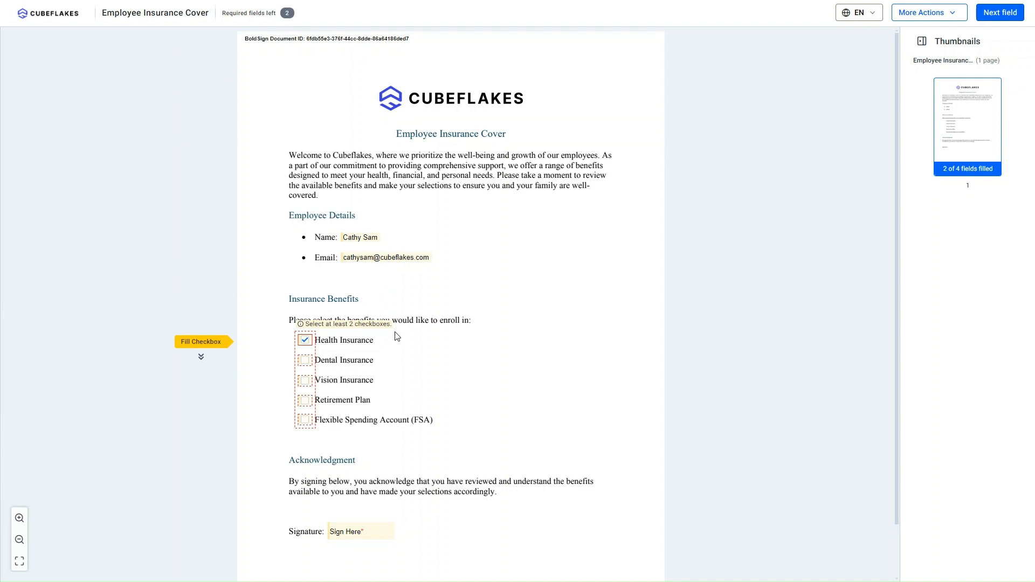
pyautogui.click(306, 423)
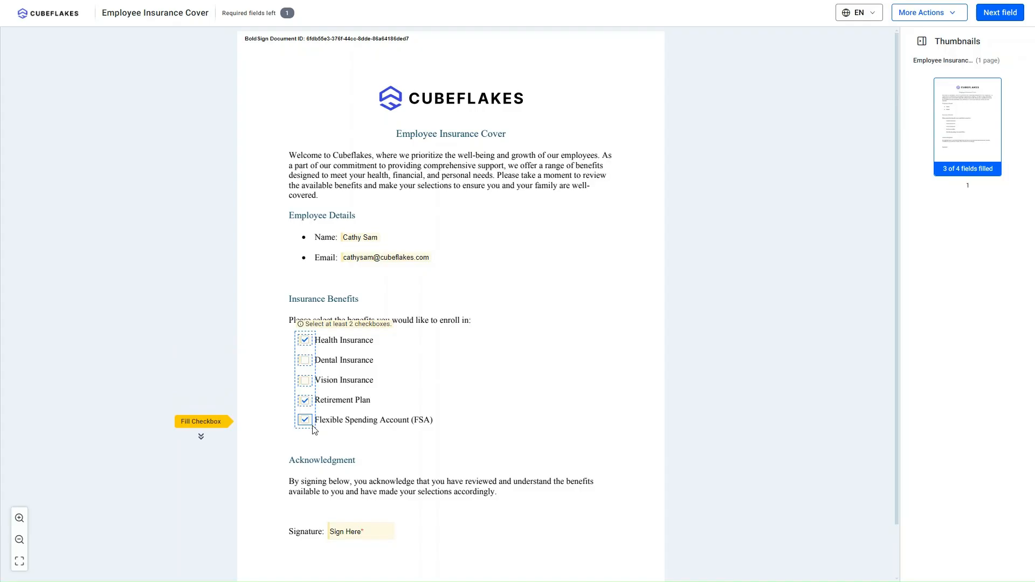
# Sign the signature field with the second typed signature style and finish signing the document.
pyautogui.click(353, 533)
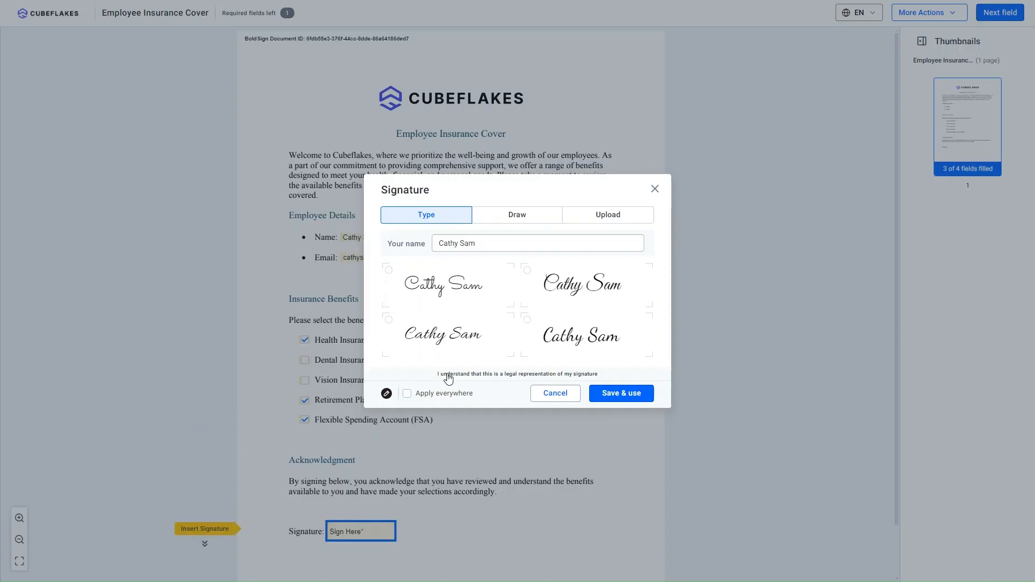
pyautogui.click(543, 287)
pyautogui.click(620, 392)
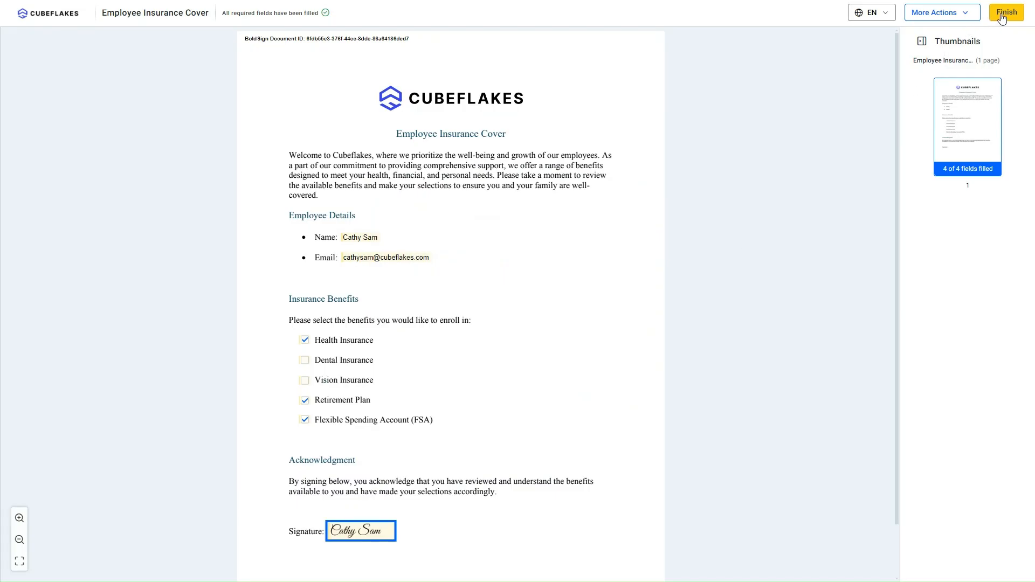
pyautogui.click(1002, 14)
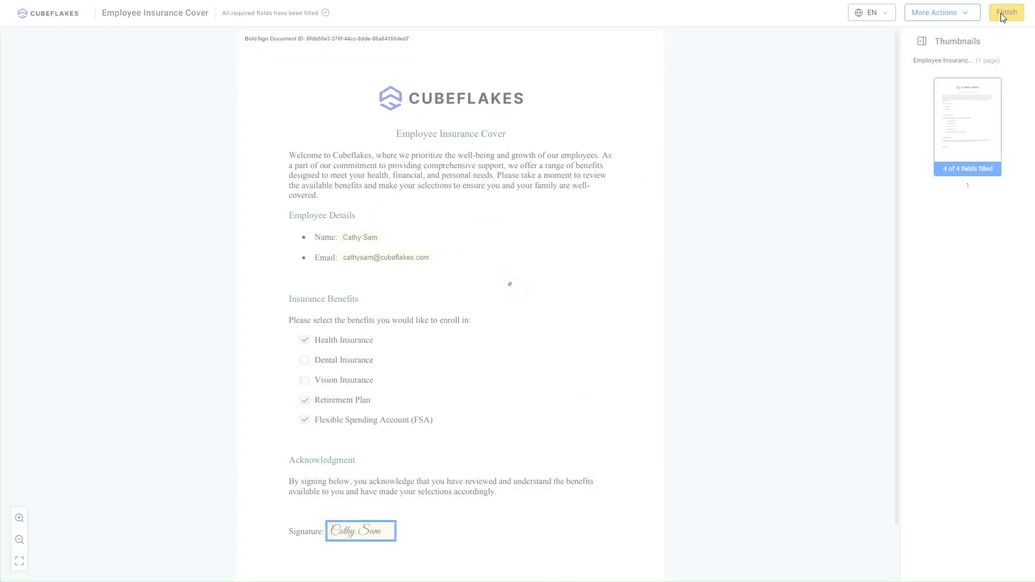